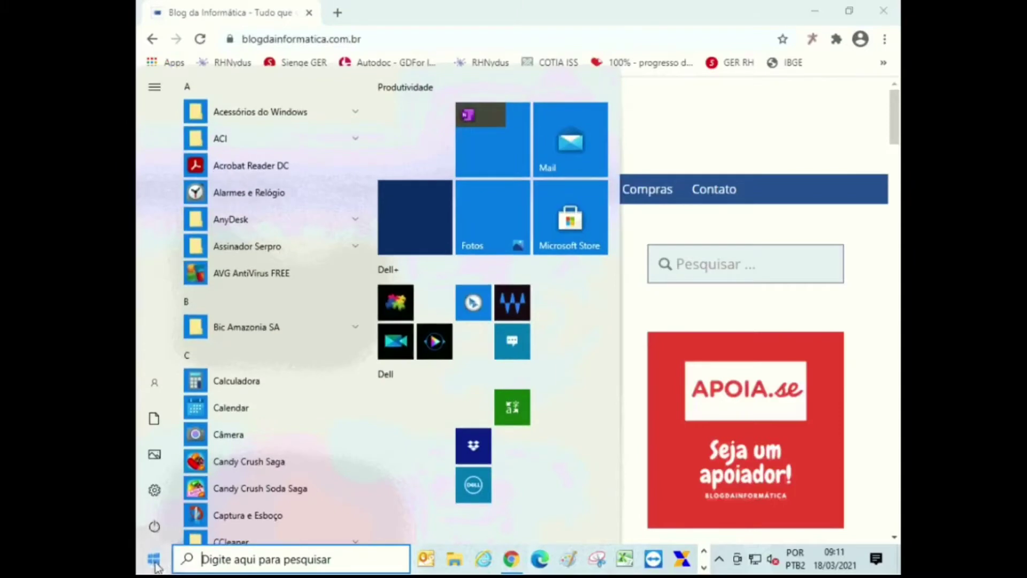
Open the Outlook email setup from the Painel de Controle and show its list of data files.
{"action": "type", "text": "l"}
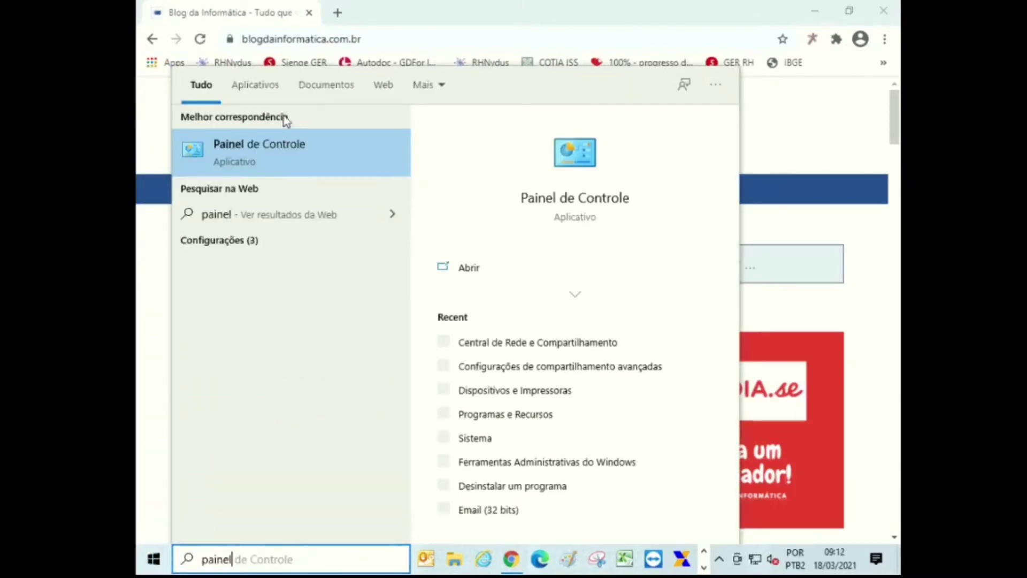
{"action": "left_click", "coordinate": [270, 155]}
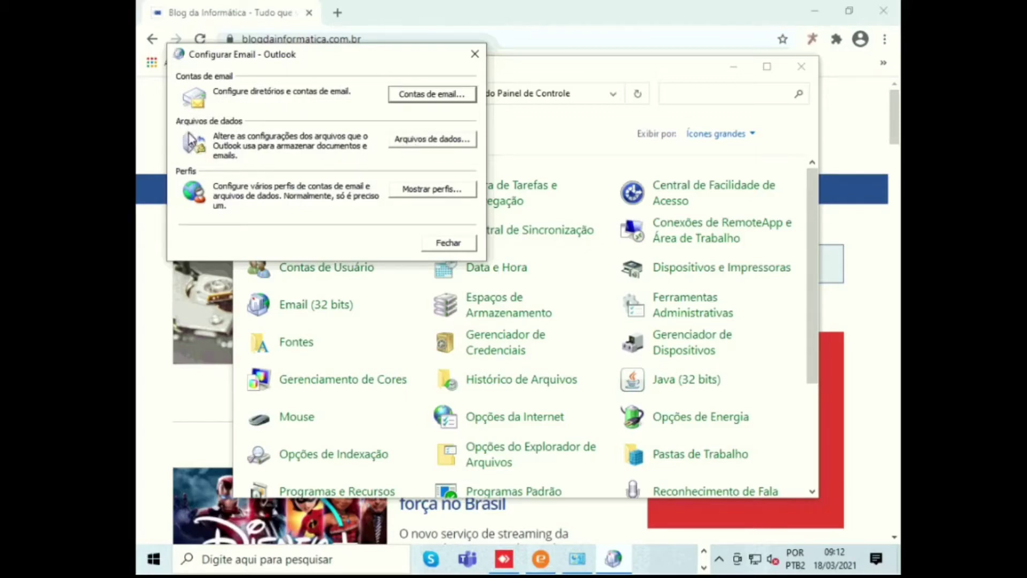
{"action": "left_click", "coordinate": [435, 140]}
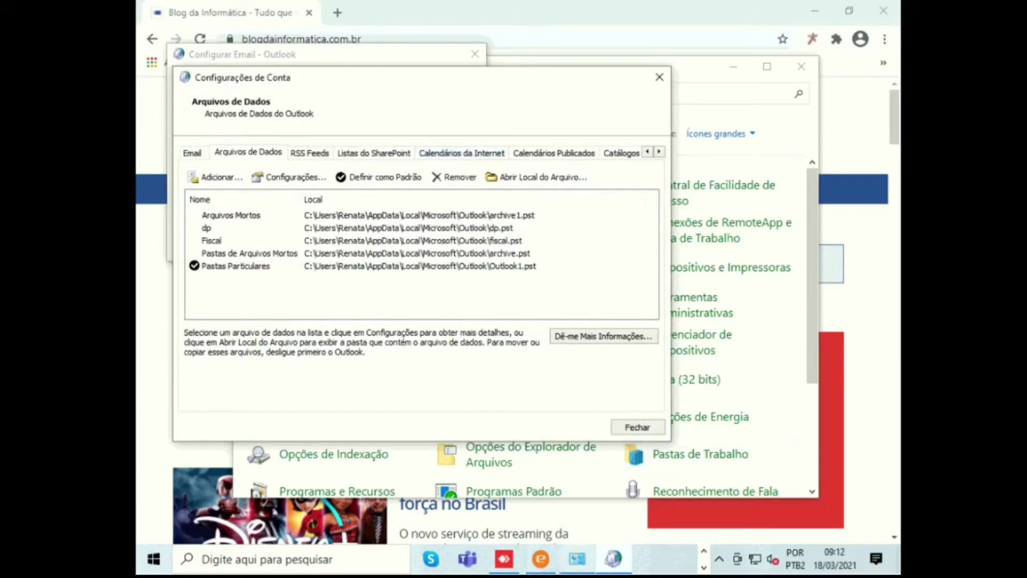
Review the registered Outlook data files one by one, from Arquivos Mortos to Pastas Particulares.
{"action": "mouse_move", "coordinate": [578, 559]}
{"action": "left_click", "coordinate": [227, 215]}
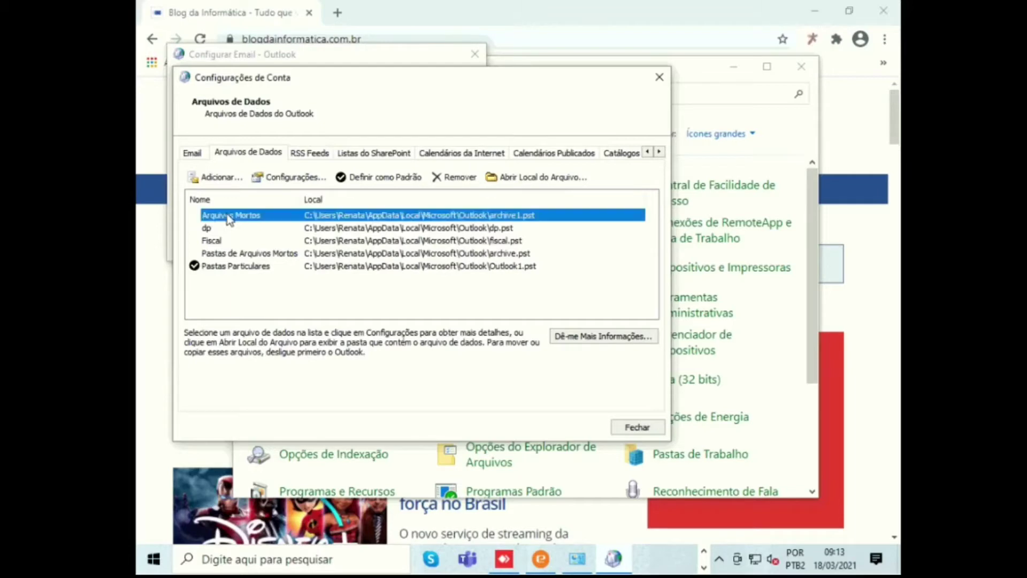
{"action": "left_click", "coordinate": [243, 230]}
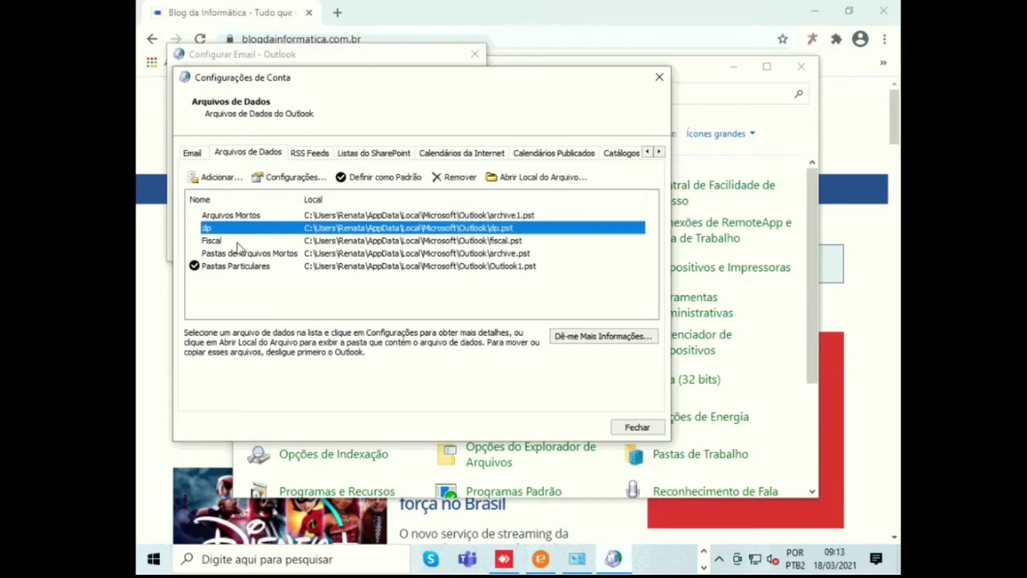
{"action": "left_click", "coordinate": [238, 241]}
{"action": "left_click", "coordinate": [241, 253]}
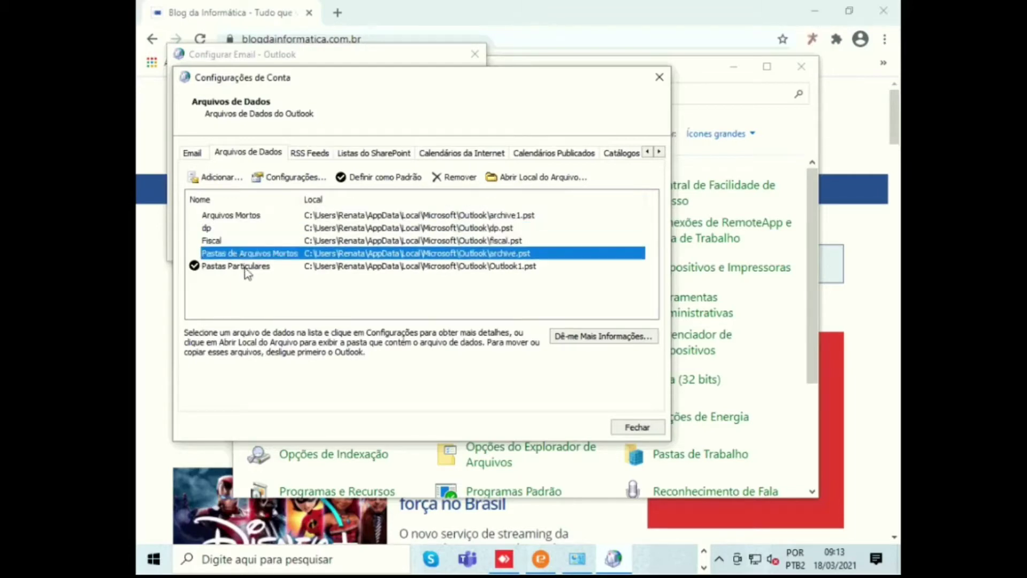
{"action": "left_click", "coordinate": [246, 268]}
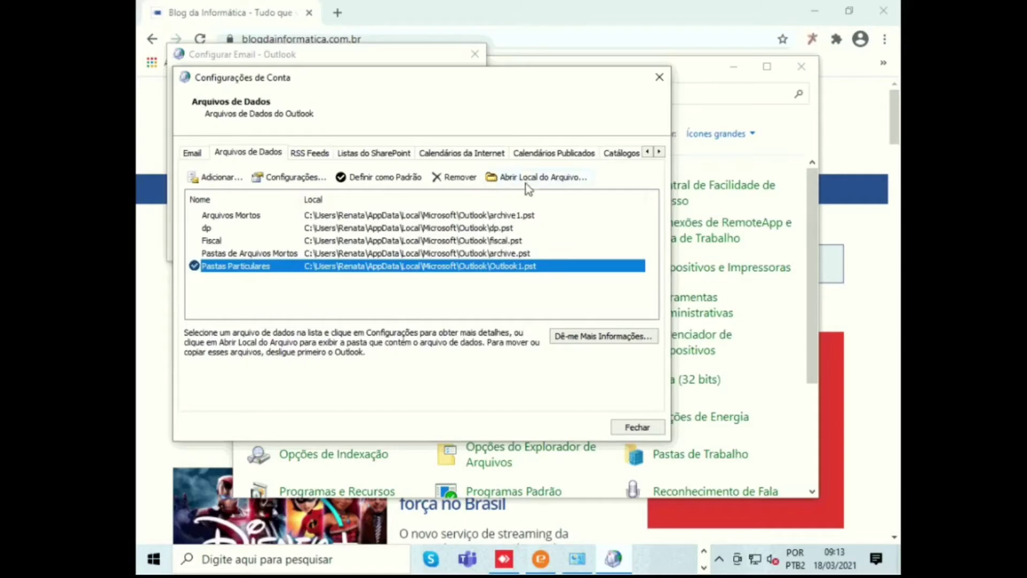
Open the folder that contains the Pastas Particulares data file and bring it to the front.
{"action": "left_click", "coordinate": [452, 215]}
{"action": "left_click", "coordinate": [448, 271]}
{"action": "left_click", "coordinate": [703, 551]}
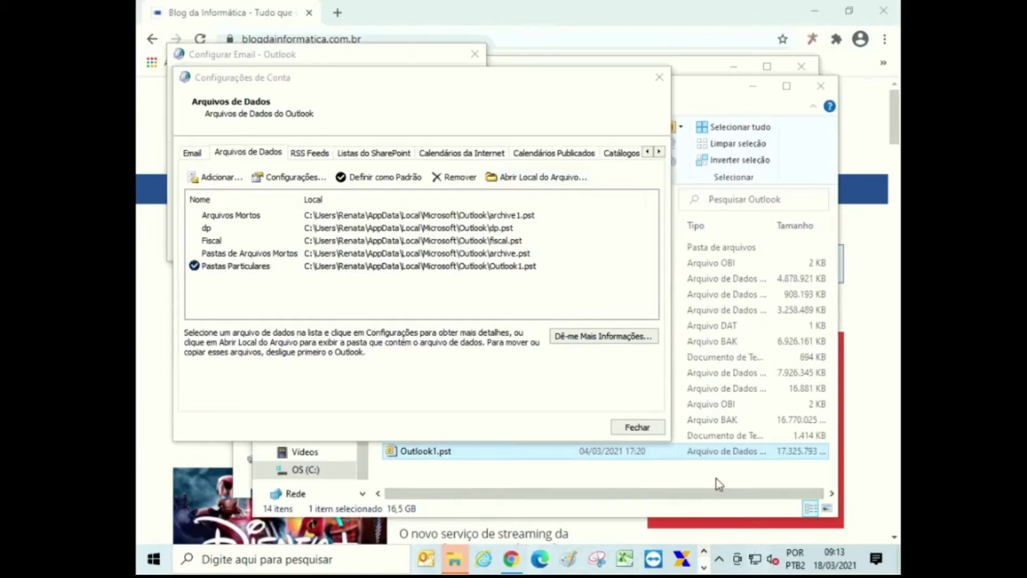
{"action": "left_click", "coordinate": [718, 483]}
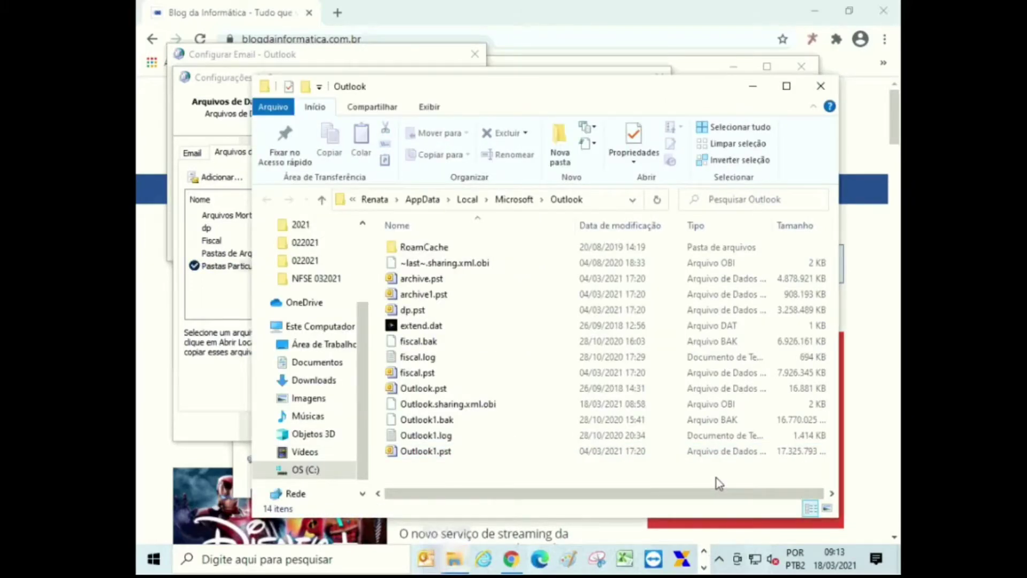
Examine the .pst files in the Outlook folder and compare them with the data files registered in the account settings.
{"action": "mouse_move", "coordinate": [523, 302]}
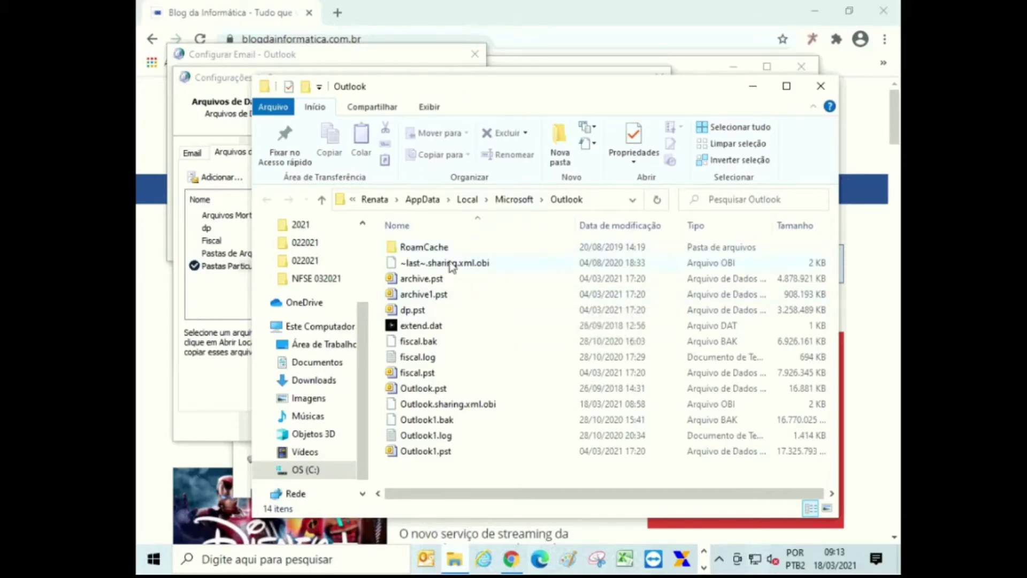
{"action": "left_click", "coordinate": [440, 280]}
{"action": "left_click", "coordinate": [446, 295]}
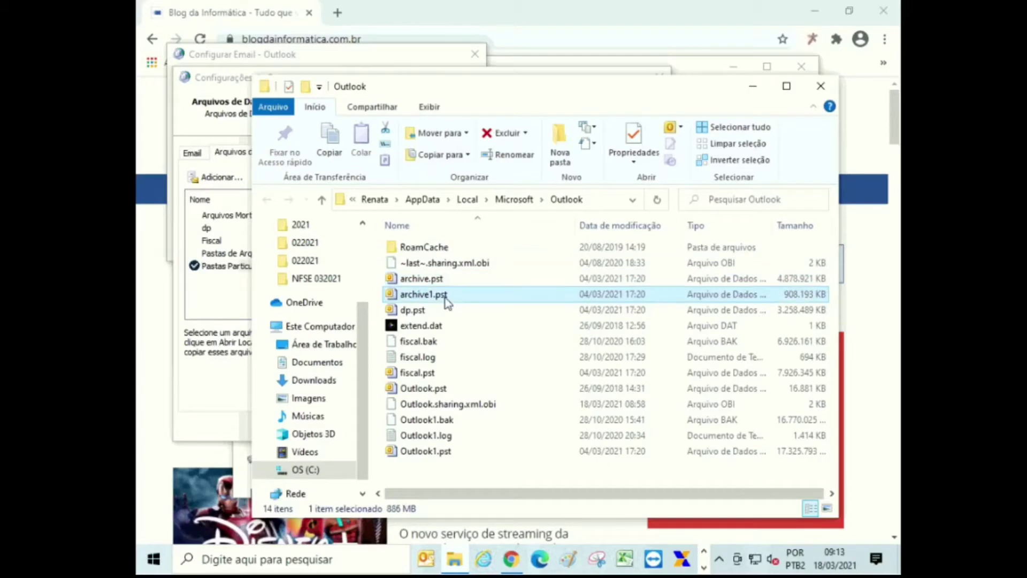
{"action": "left_click", "coordinate": [428, 314]}
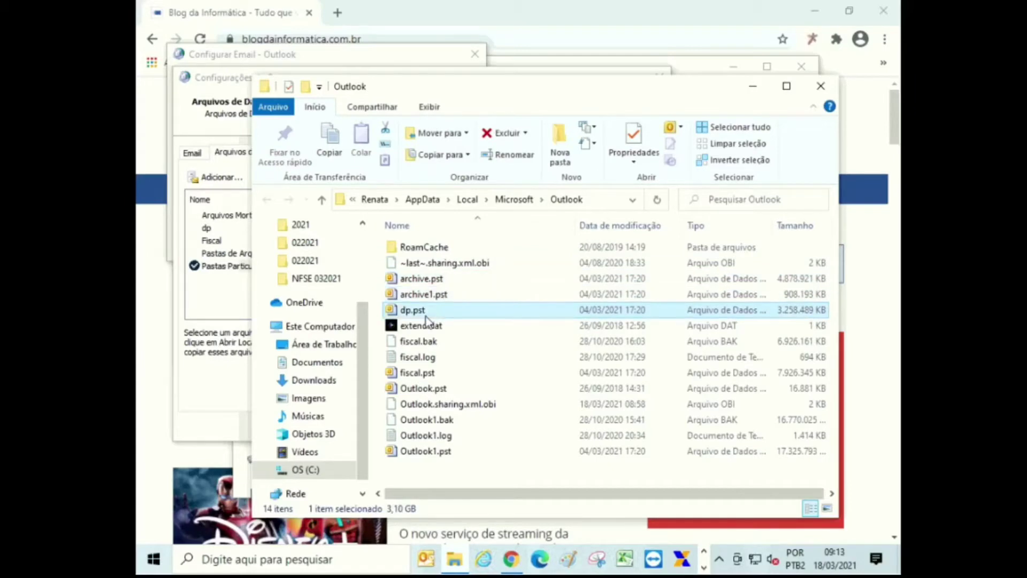
{"action": "left_click", "coordinate": [458, 375]}
{"action": "left_click", "coordinate": [474, 389]}
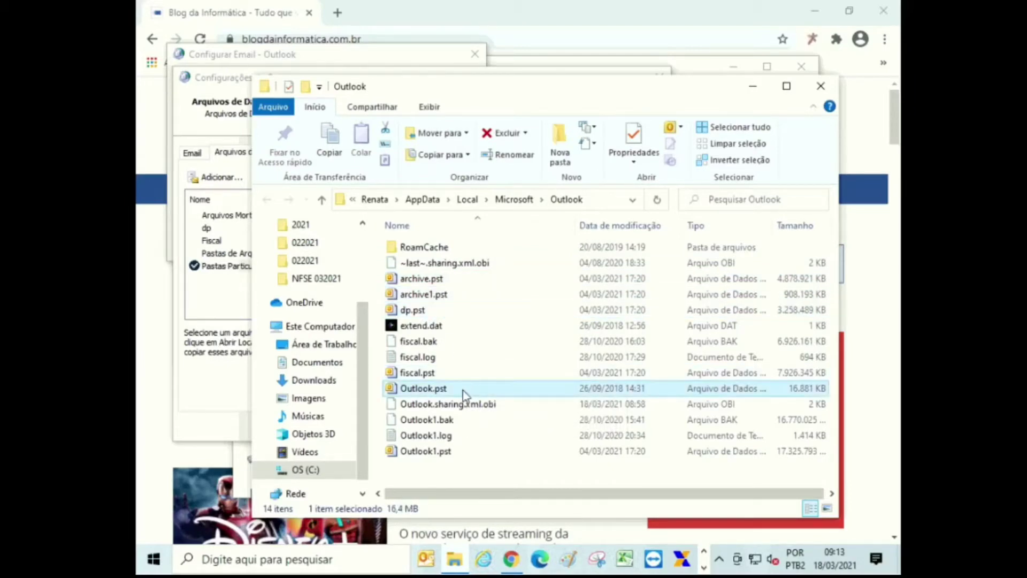
{"action": "left_click", "coordinate": [232, 362]}
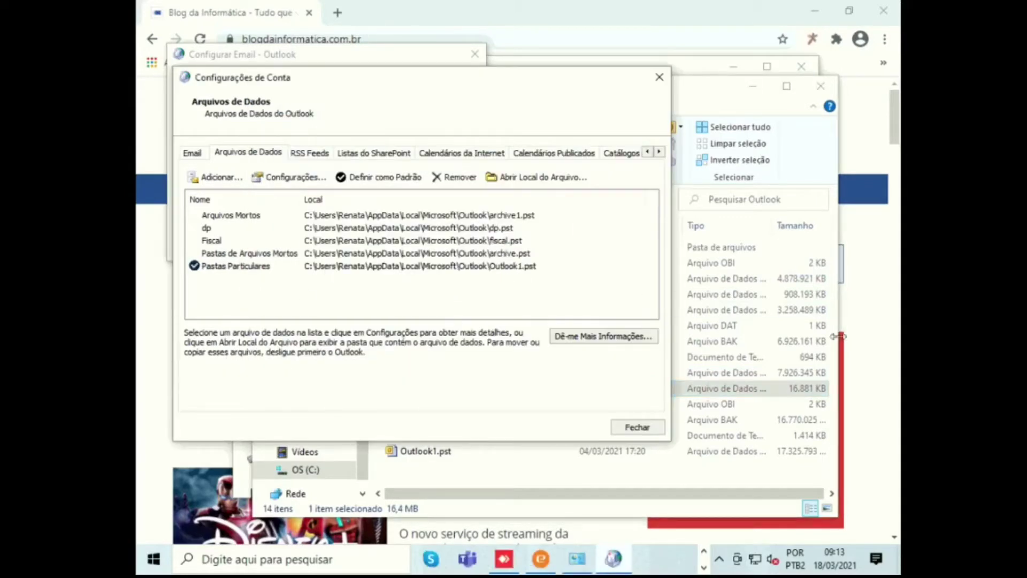
{"action": "left_click", "coordinate": [770, 409]}
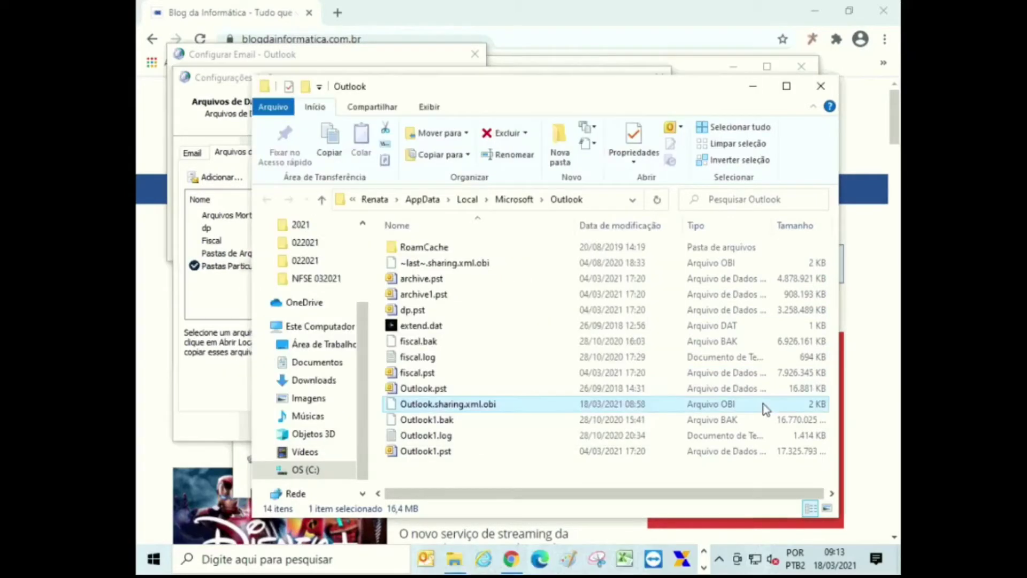
{"action": "left_click", "coordinate": [447, 455]}
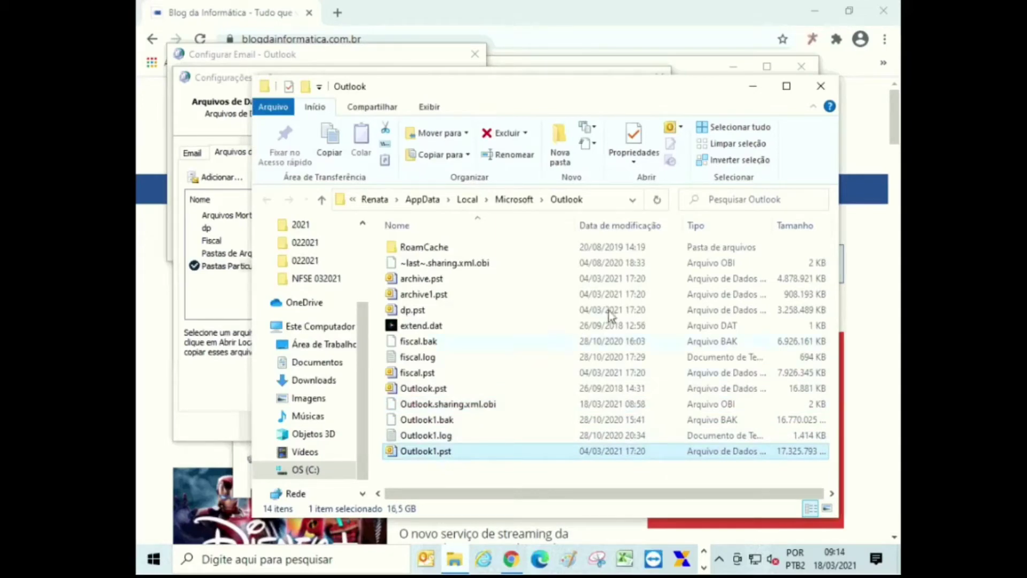
Sort the Outlook folder by size and check the largest files, including Outlook1.pst, Outlook1.bak, fiscal.pst and archive1.pst.
{"action": "left_click", "coordinate": [795, 227]}
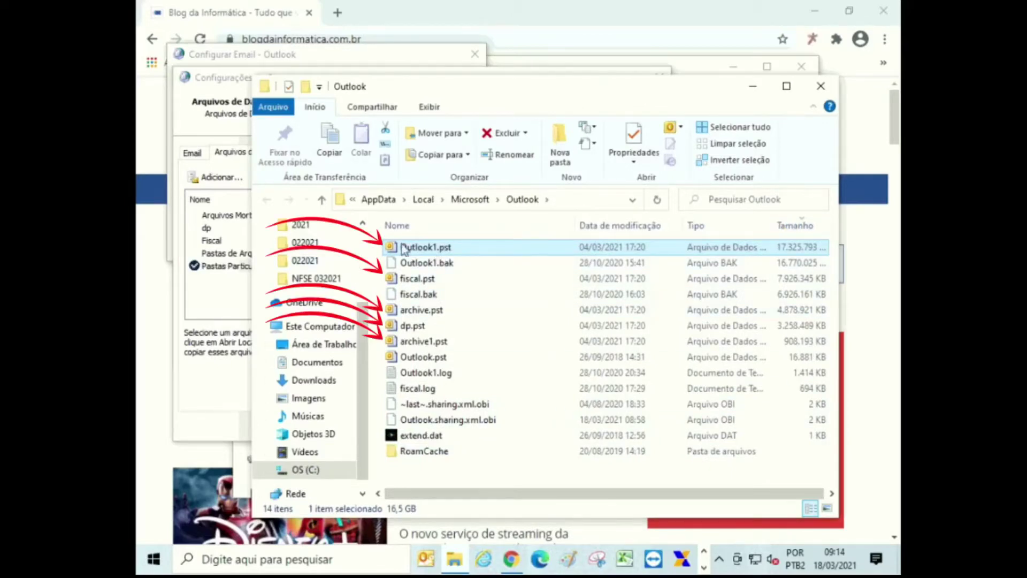
{"action": "mouse_move", "coordinate": [442, 248]}
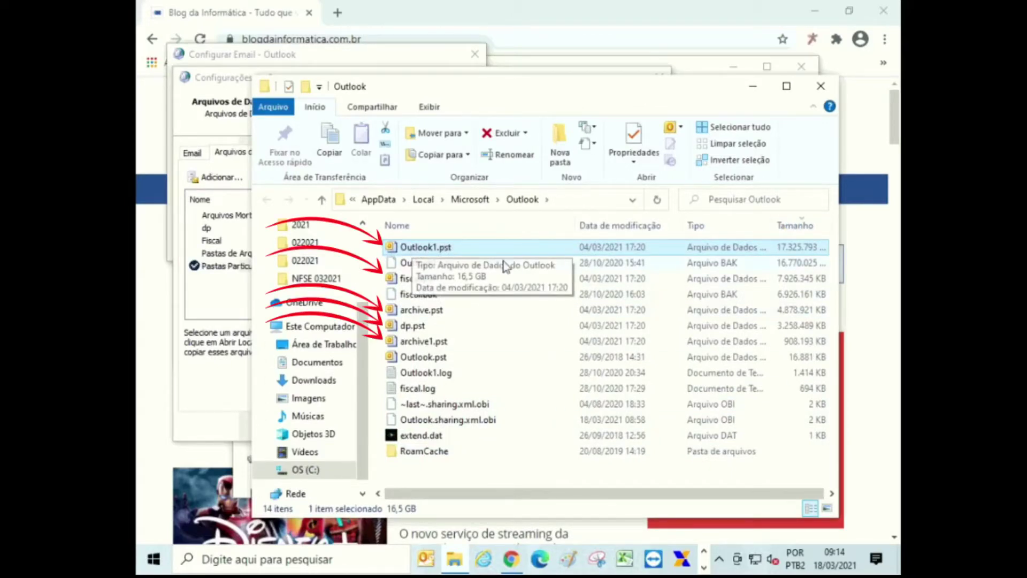
{"action": "left_click", "coordinate": [426, 264]}
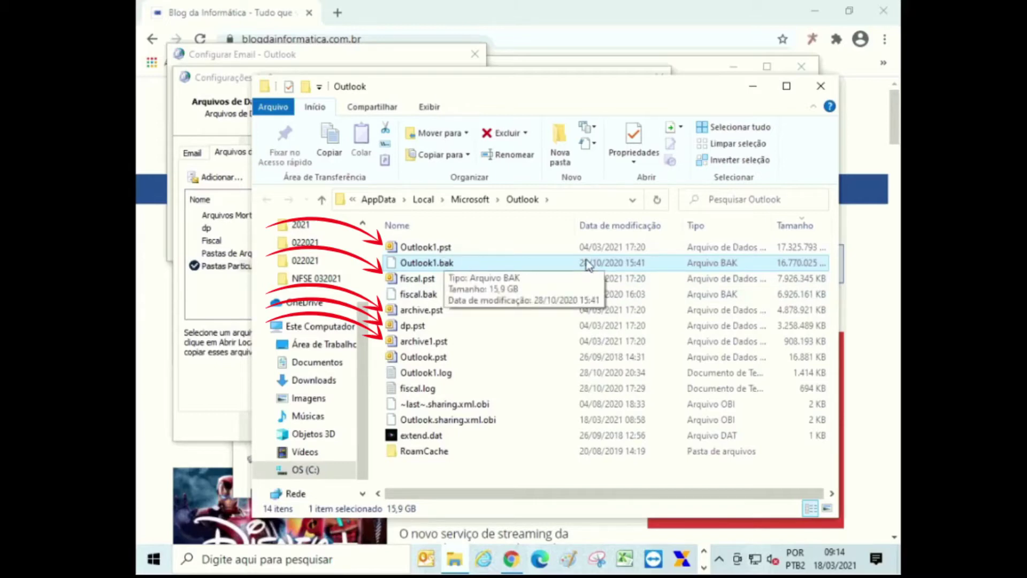
{"action": "left_click", "coordinate": [441, 281]}
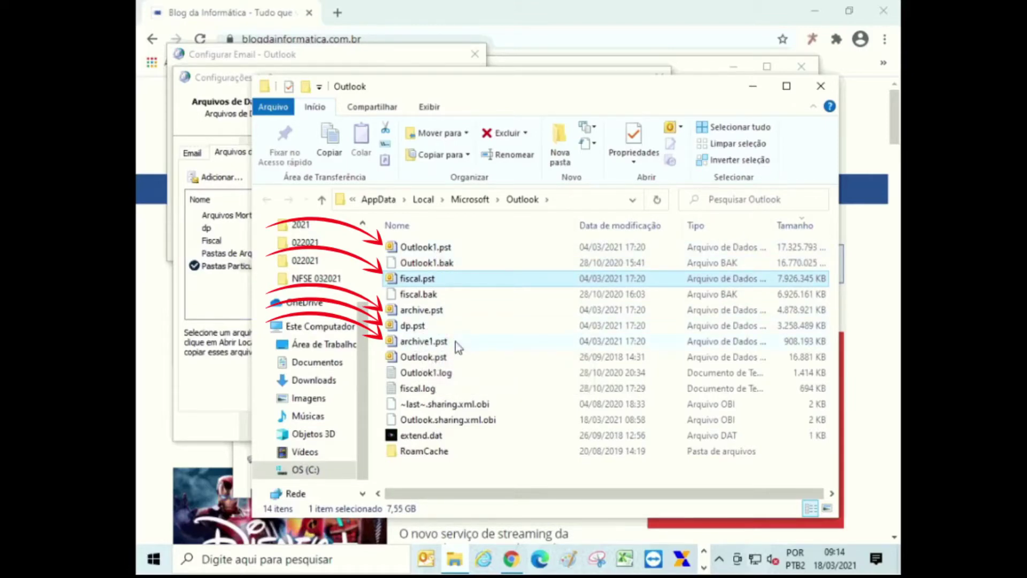
{"action": "left_click", "coordinate": [455, 342]}
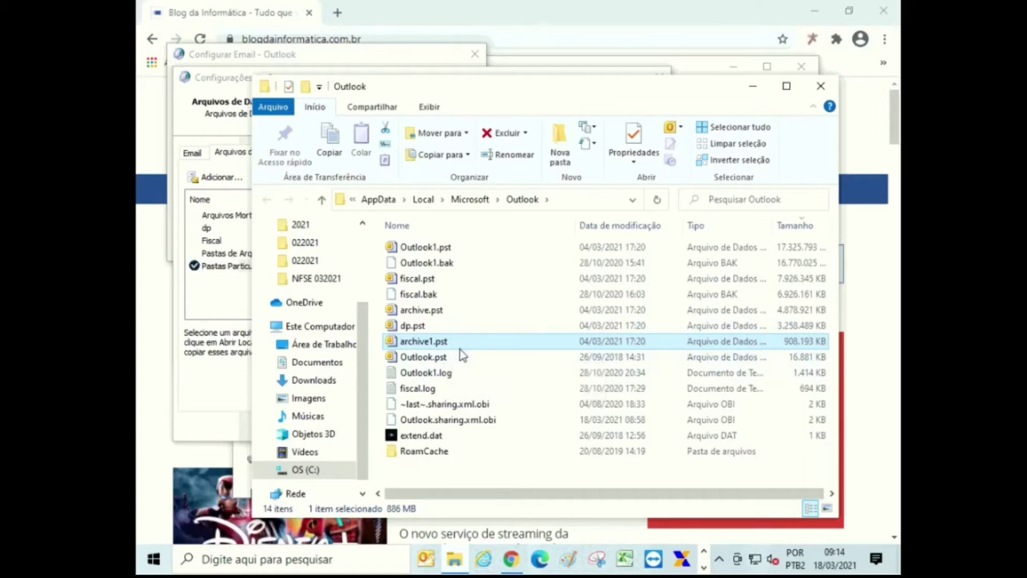
Start compacting the Arquivos Mortos data file (archive1.pst) and check its size in the Outlook folder.
{"action": "left_click", "coordinate": [211, 300]}
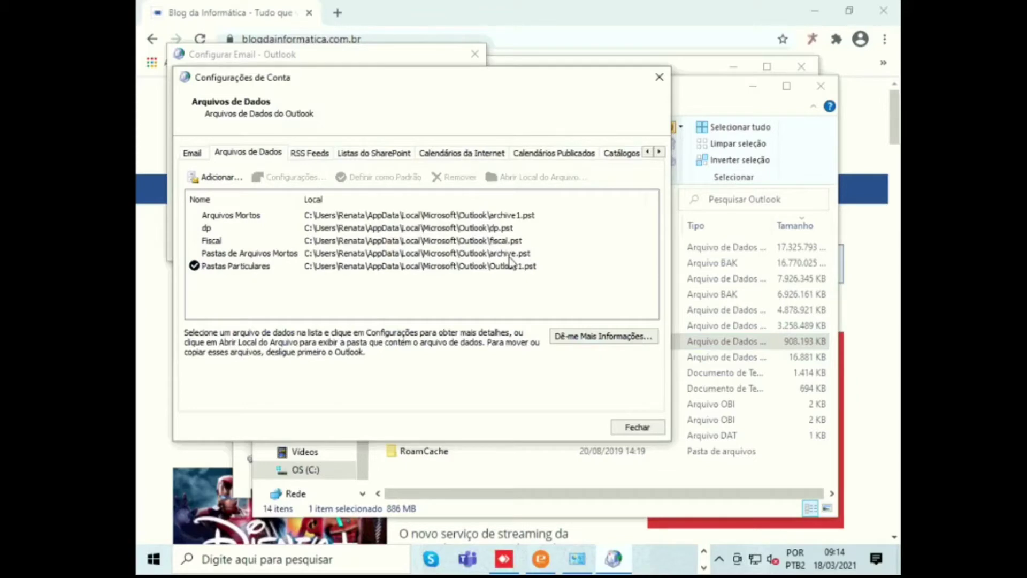
{"action": "left_click", "coordinate": [506, 218]}
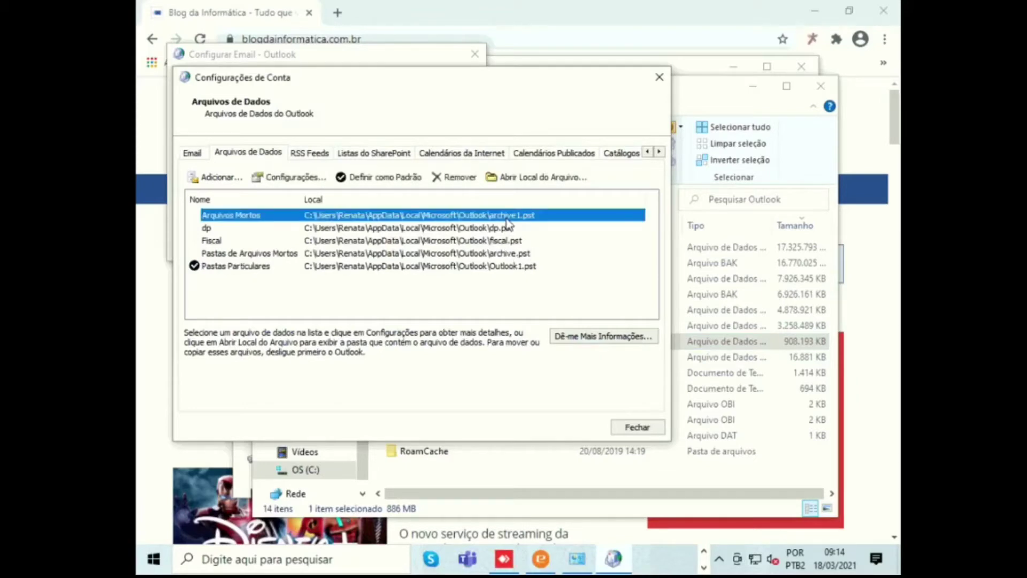
{"action": "double_click", "coordinate": [455, 213]}
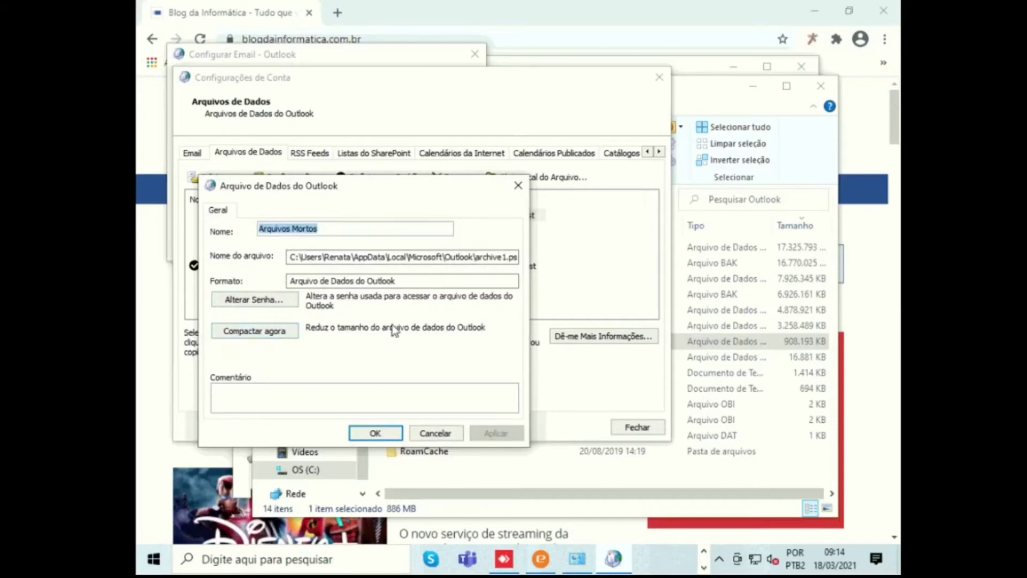
{"action": "left_click", "coordinate": [249, 332]}
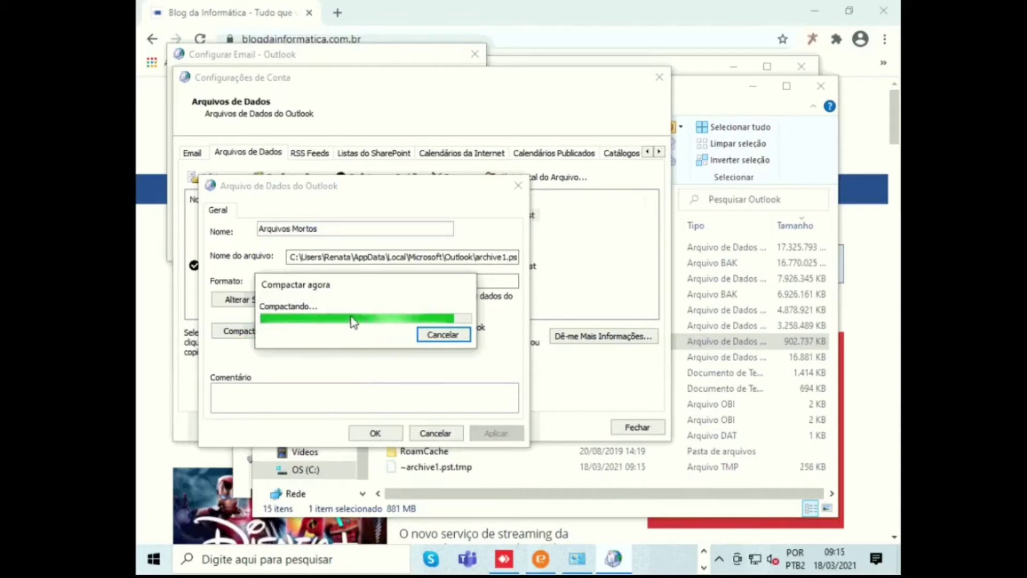
{"action": "left_click", "coordinate": [703, 90]}
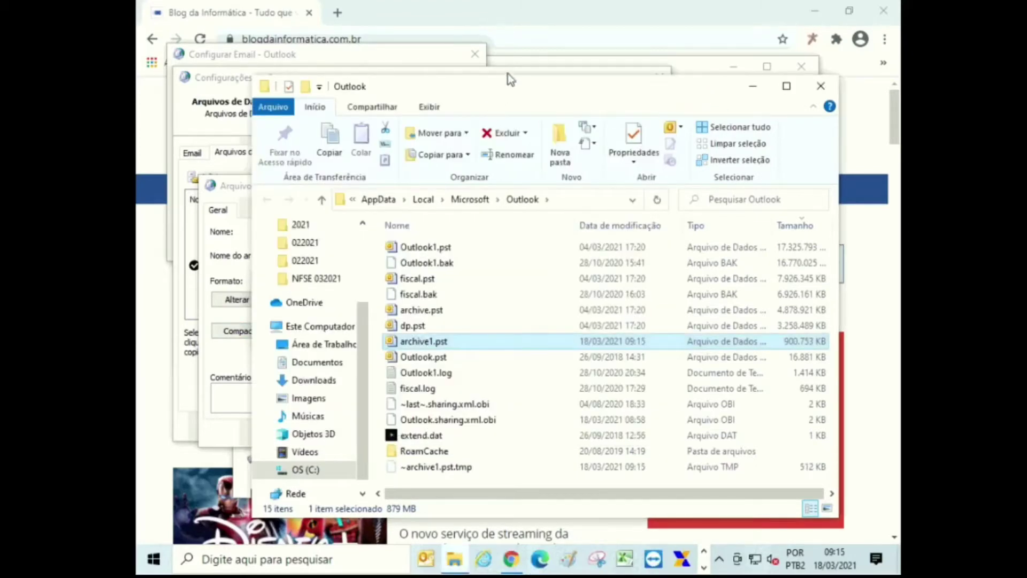
{"action": "left_click", "coordinate": [508, 73]}
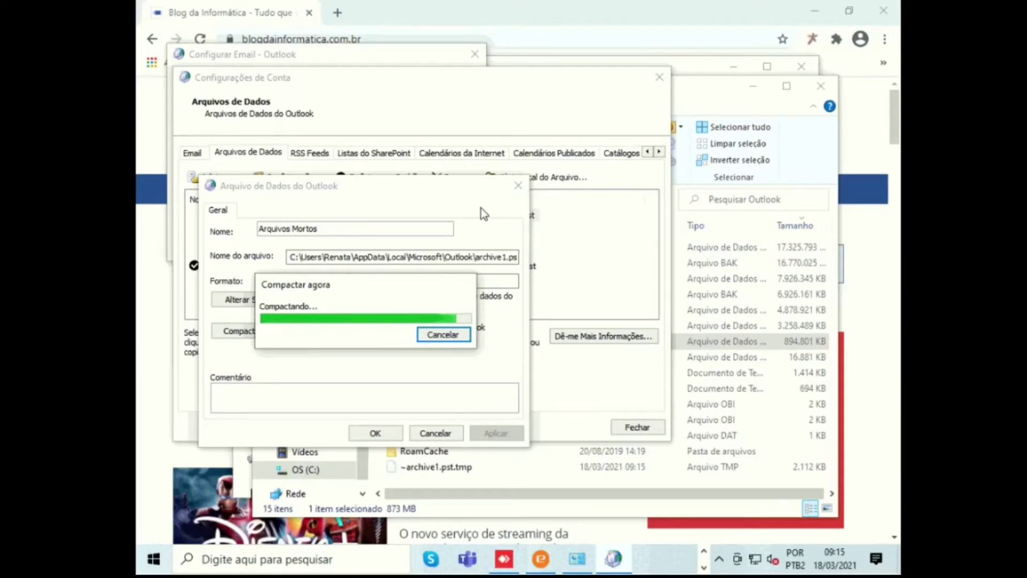
Check the computer's CPU and memory usage in the detailed Task Manager, and close it.
{"action": "key", "text": "ctrl+alt+Delete"}
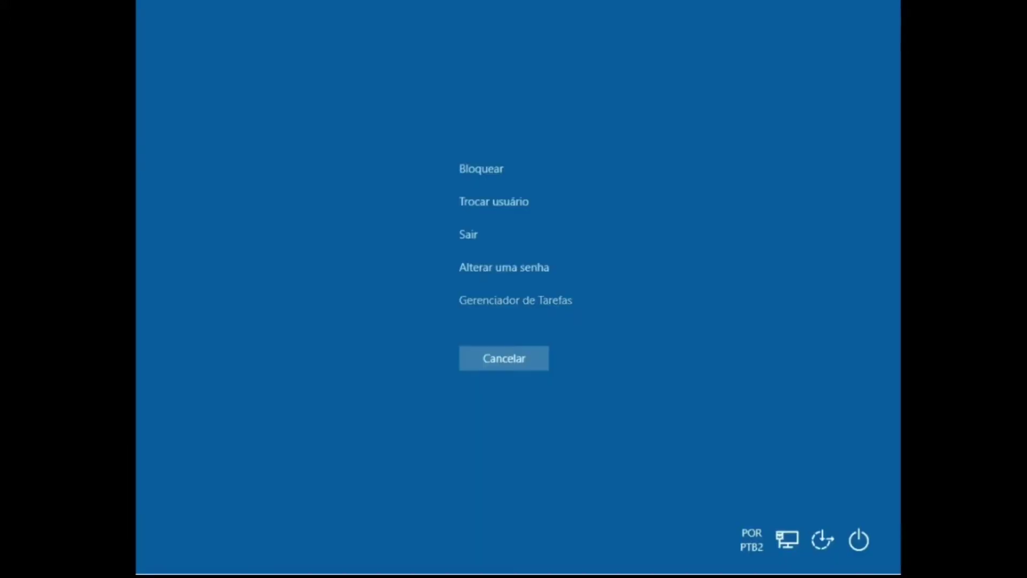
{"action": "left_click", "coordinate": [500, 301]}
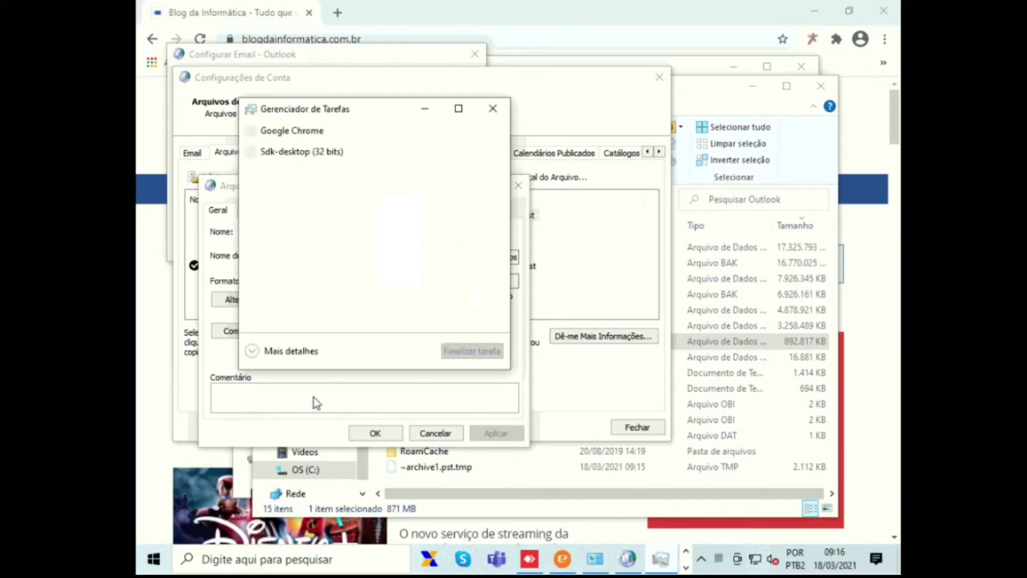
{"action": "left_click", "coordinate": [263, 353]}
{"action": "left_click", "coordinate": [318, 146]}
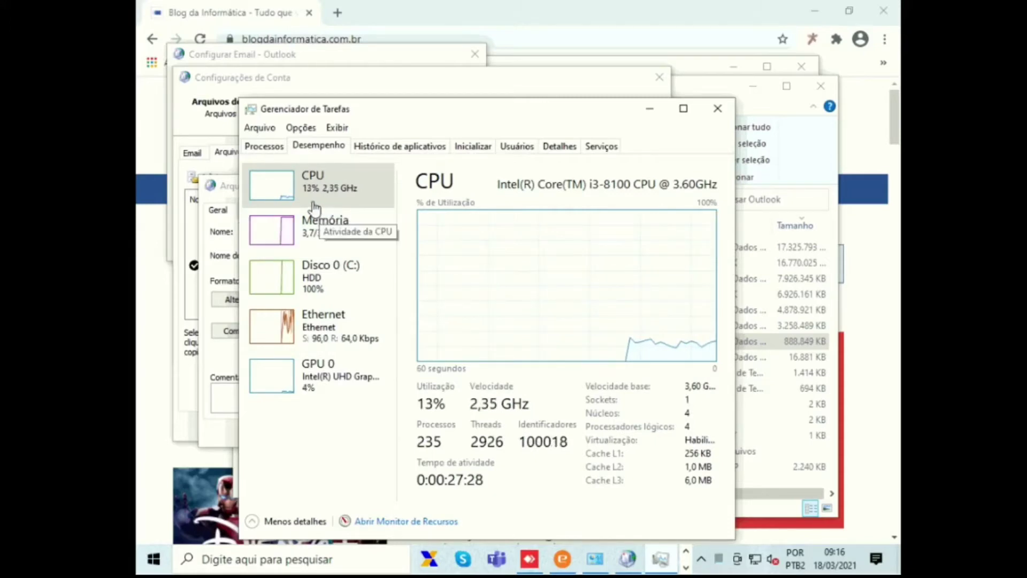
{"action": "left_click", "coordinate": [298, 251]}
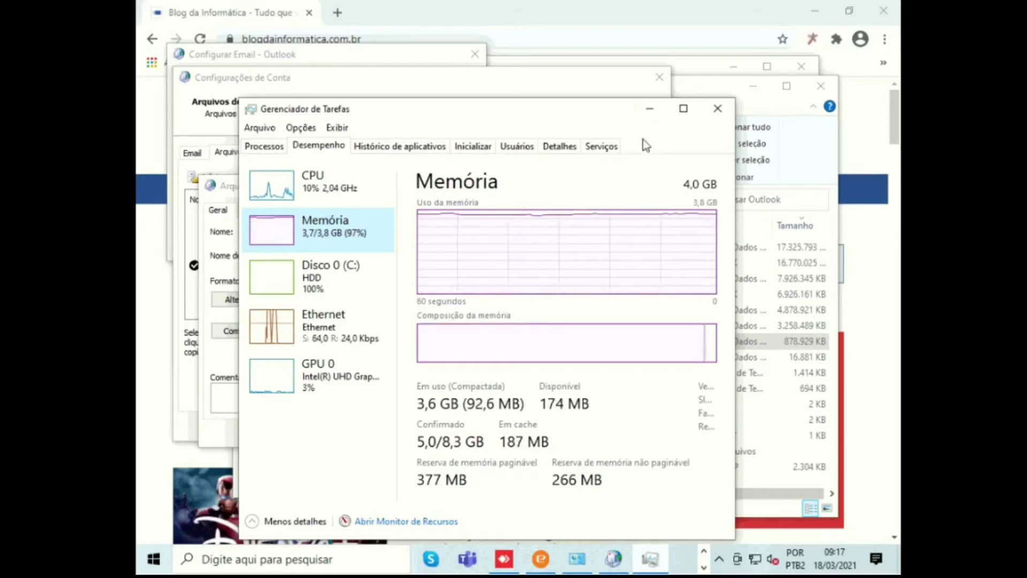
{"action": "left_click", "coordinate": [717, 108]}
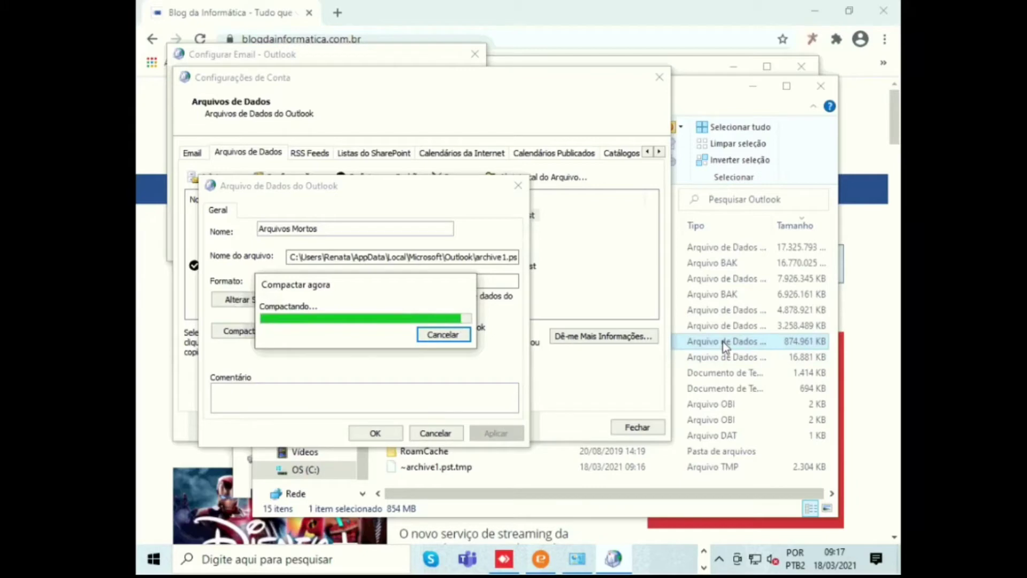
Check the size of archive1.pst in the Outlook folder during and after compaction.
{"action": "left_click", "coordinate": [740, 359]}
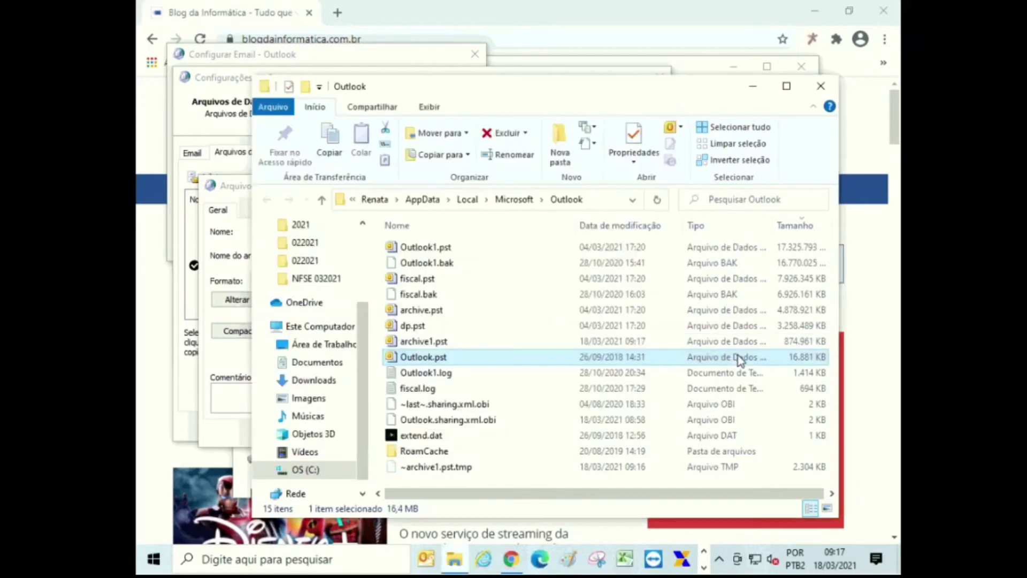
{"action": "left_click", "coordinate": [573, 343]}
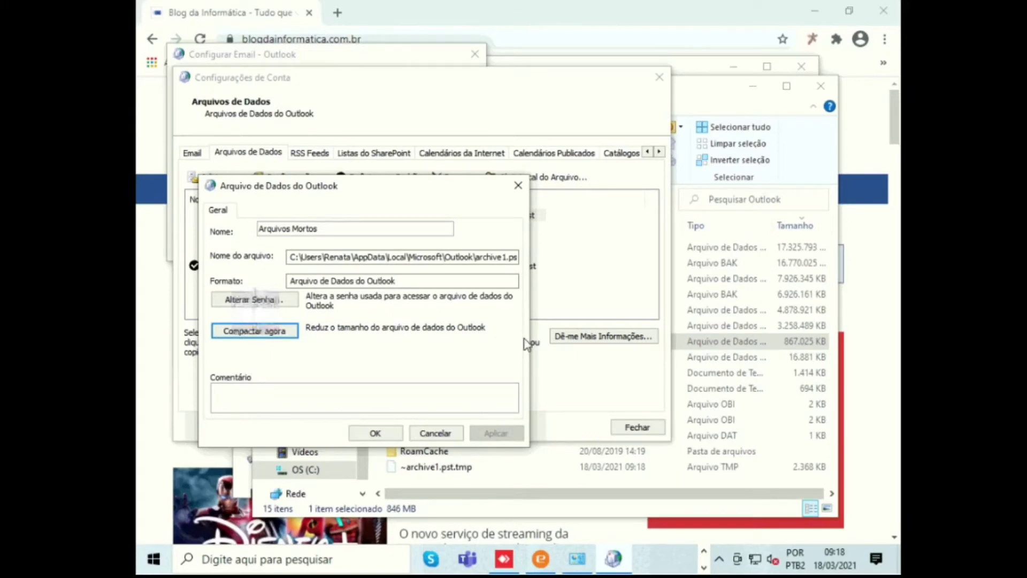
{"action": "left_click", "coordinate": [759, 346]}
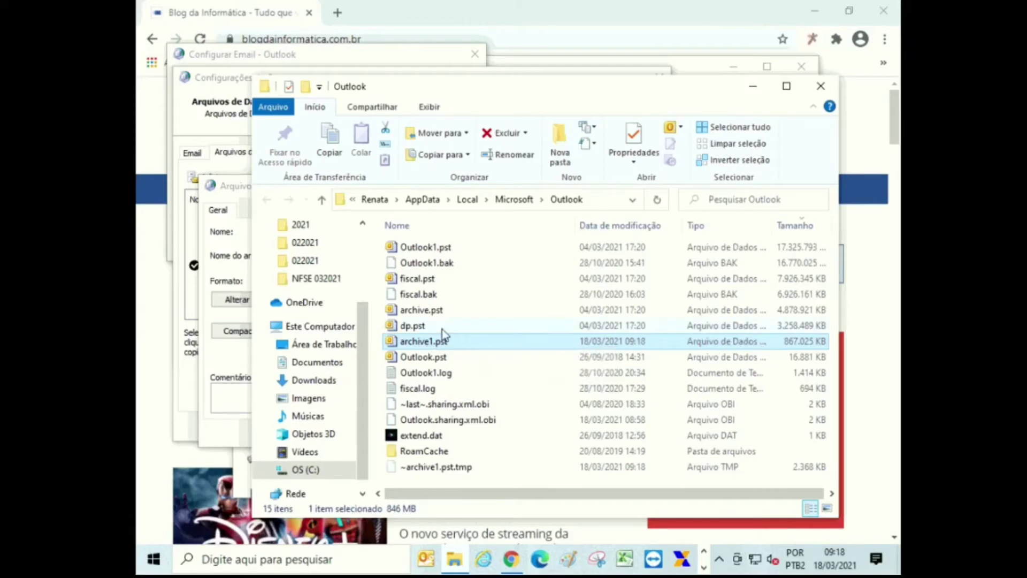
Confirm and close the Arquivos Mortos data file settings, and check the sizes of dp.pst and archive1.pst in the Outlook folder.
{"action": "left_click", "coordinate": [210, 263]}
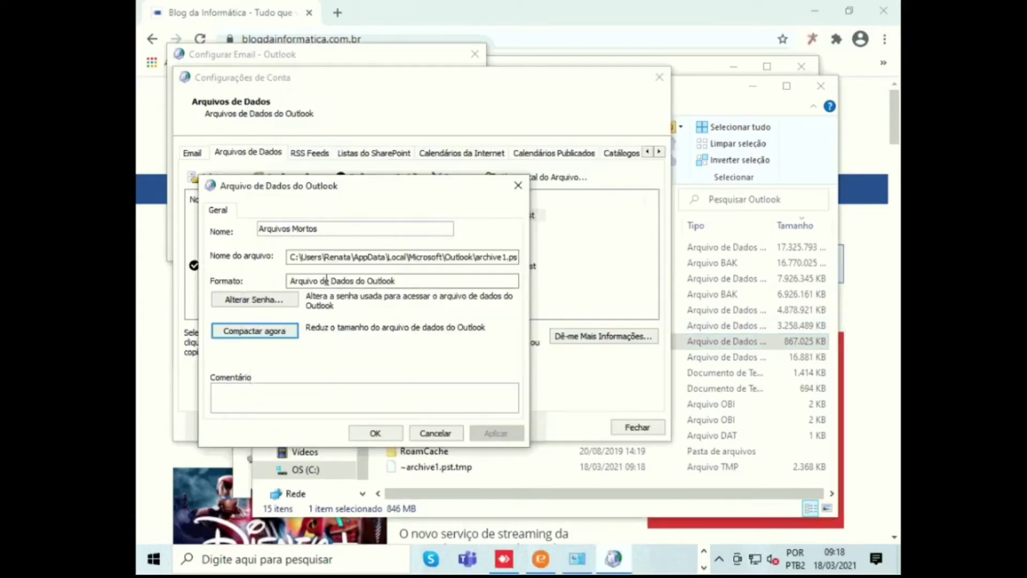
{"action": "left_click", "coordinate": [375, 434]}
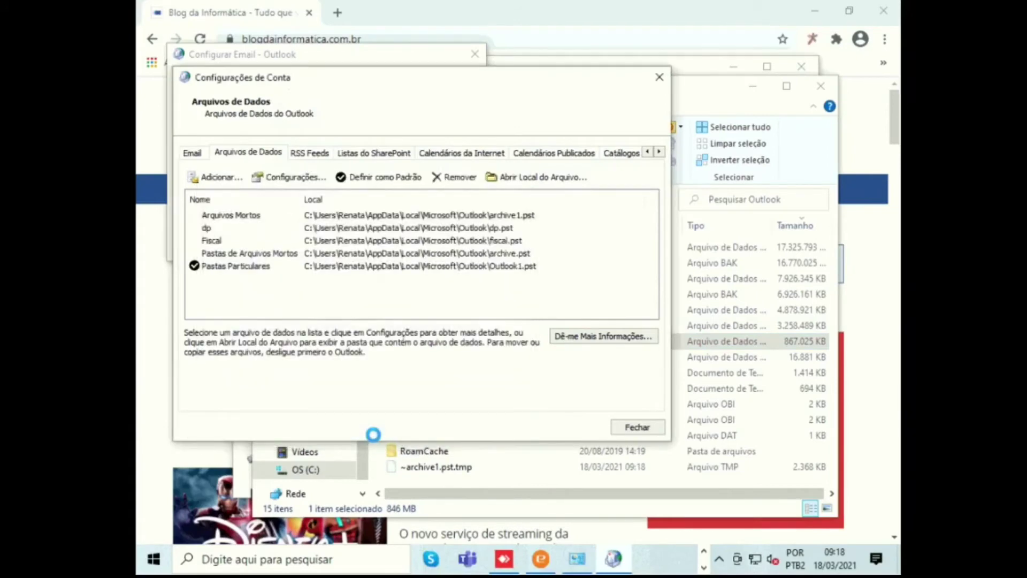
{"action": "left_click", "coordinate": [762, 325]}
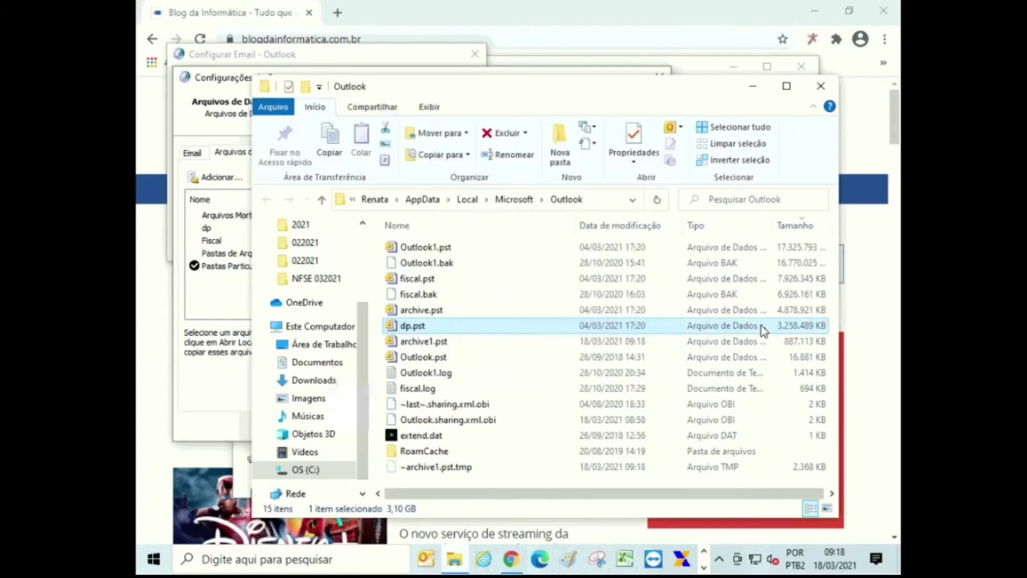
{"action": "left_click", "coordinate": [230, 229]}
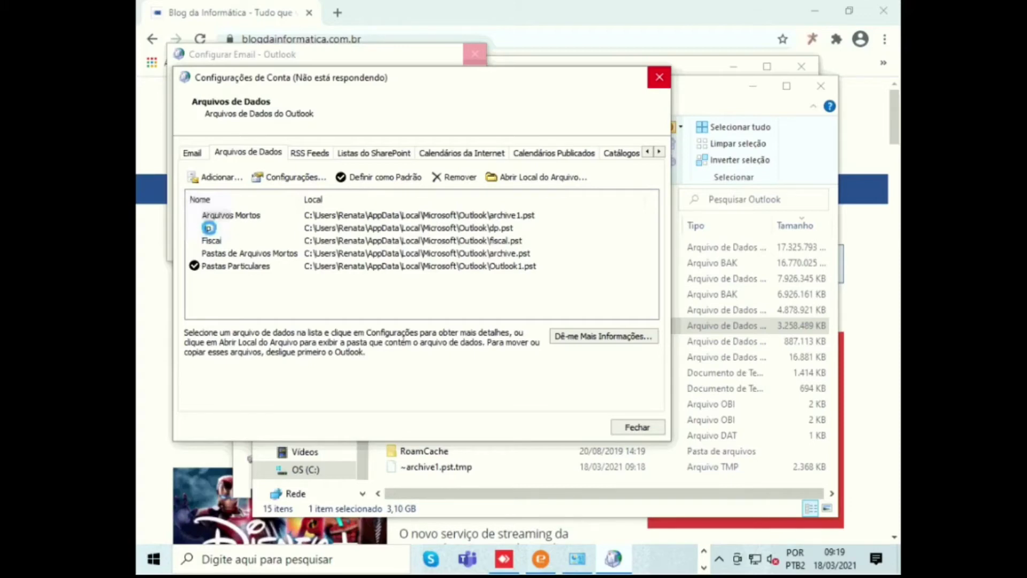
{"action": "left_click", "coordinate": [769, 343]}
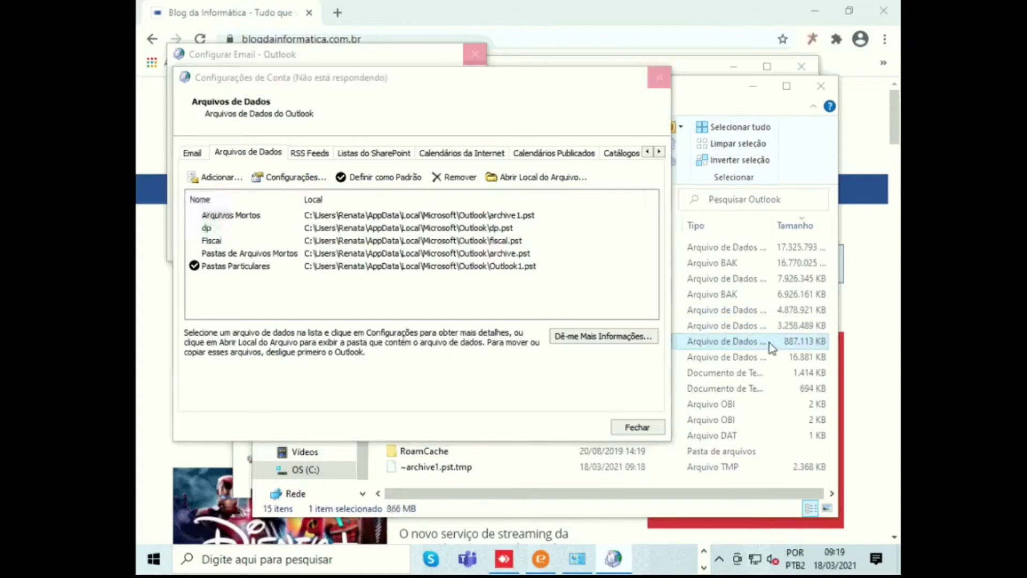
Open the settings of the dp data file (dp.pst) and start compacting it.
{"action": "left_click", "coordinate": [458, 404]}
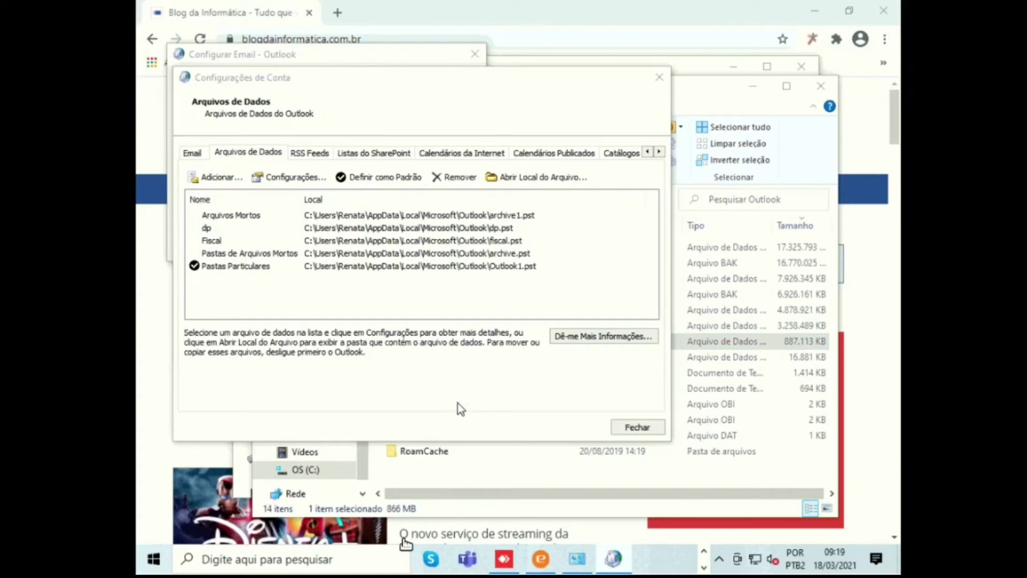
{"action": "left_click", "coordinate": [448, 296]}
{"action": "left_click", "coordinate": [244, 231]}
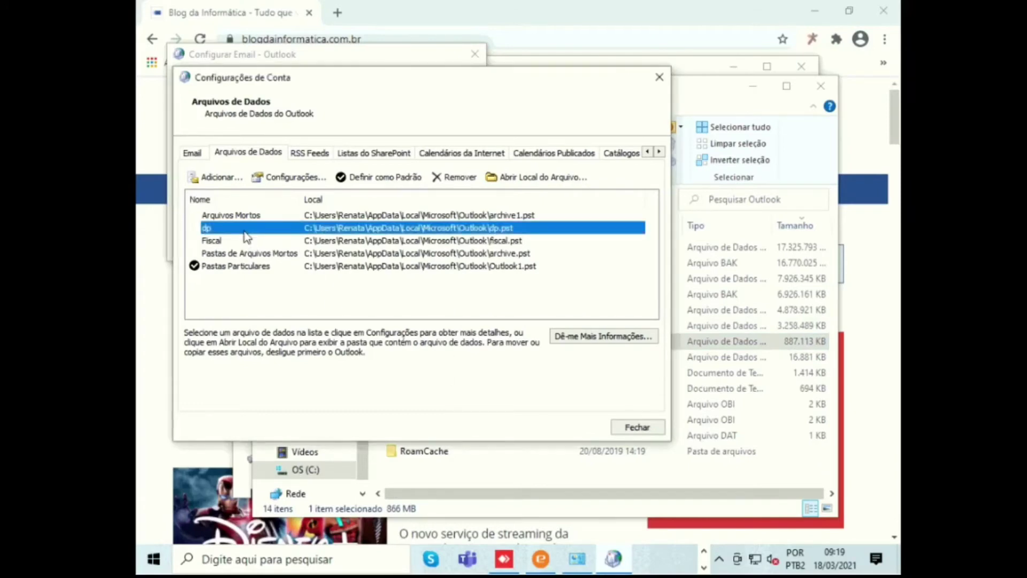
{"action": "double_click", "coordinate": [245, 234]}
{"action": "left_click", "coordinate": [267, 332]}
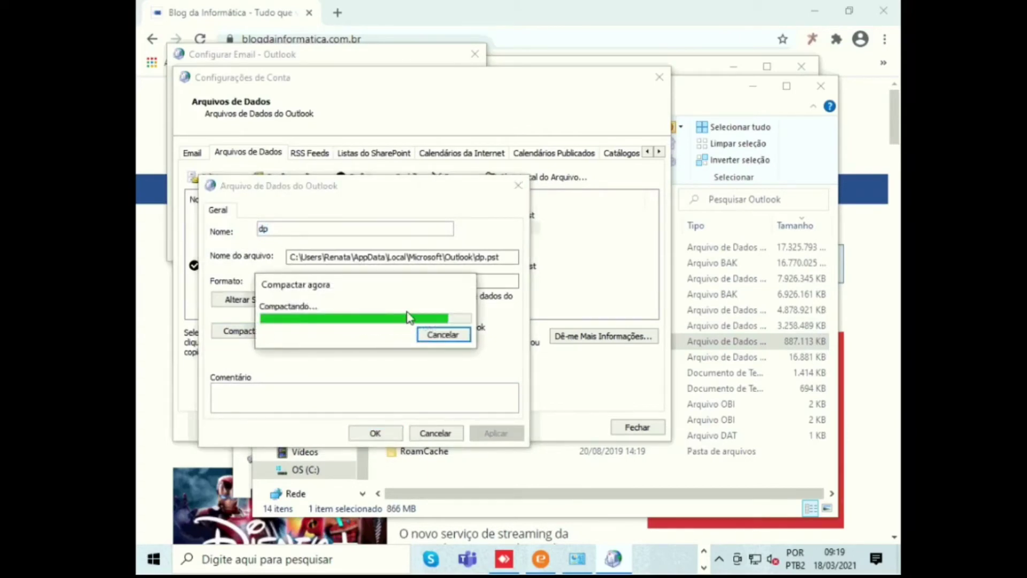
Check the size of dp.pst in the Outlook folder during and after compaction.
{"action": "left_click", "coordinate": [799, 326]}
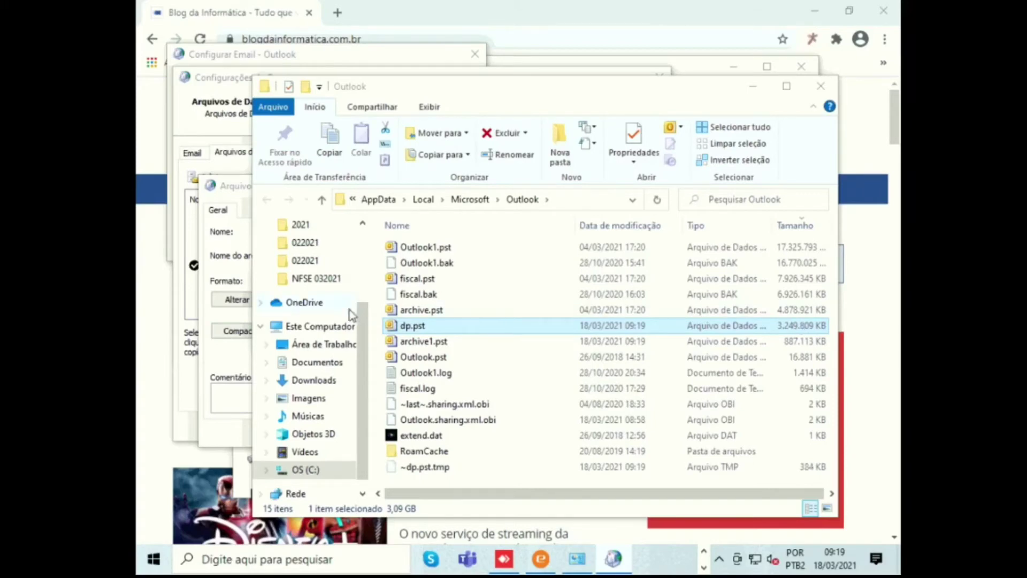
{"action": "left_click", "coordinate": [237, 431]}
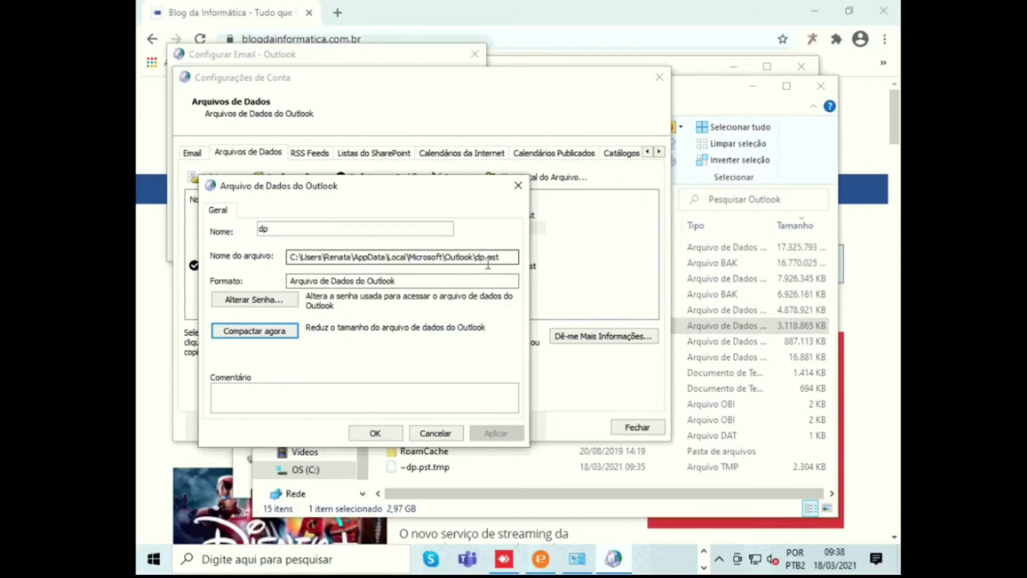
{"action": "left_click", "coordinate": [794, 327]}
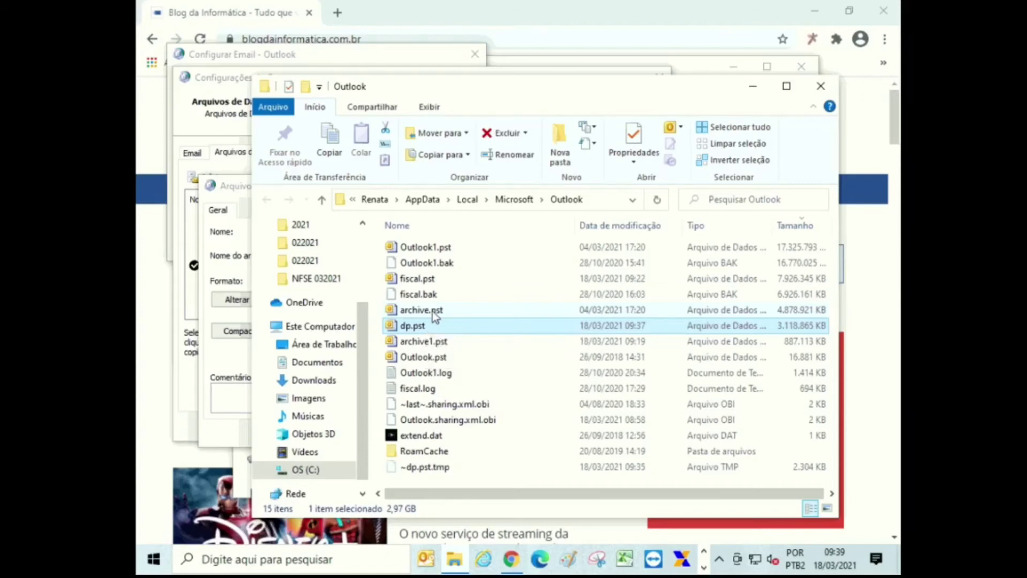
Compare the sizes of Outlook1.pst and Outlook1.bak in the Outlook folder.
{"action": "left_click", "coordinate": [411, 248]}
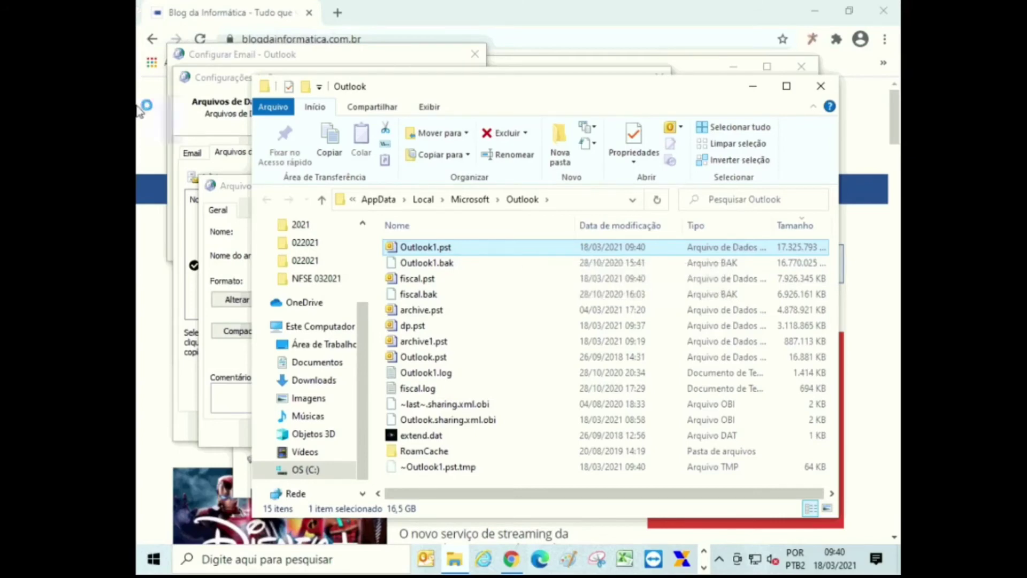
{"action": "left_click", "coordinate": [447, 267]}
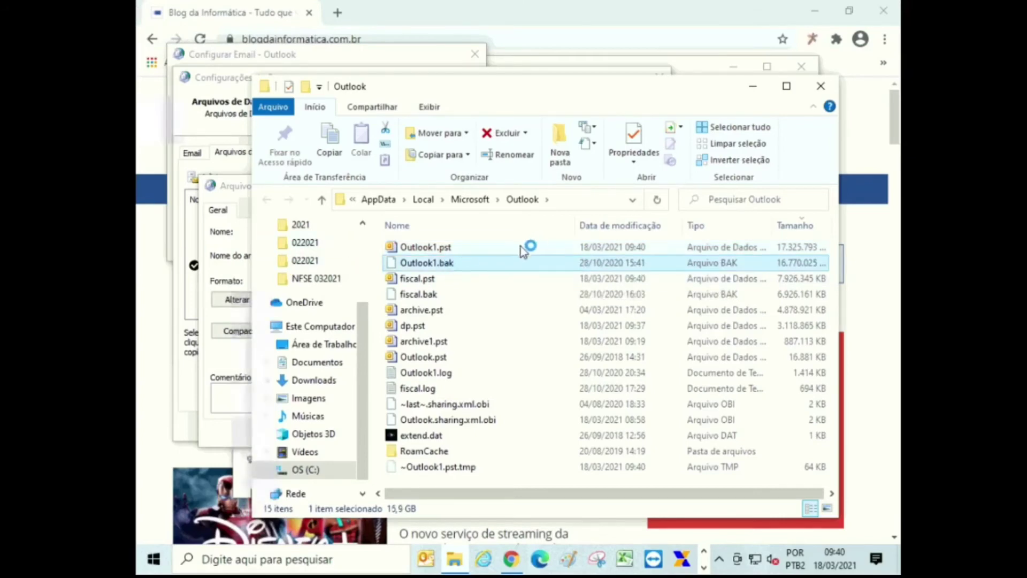
{"action": "left_click", "coordinate": [501, 251]}
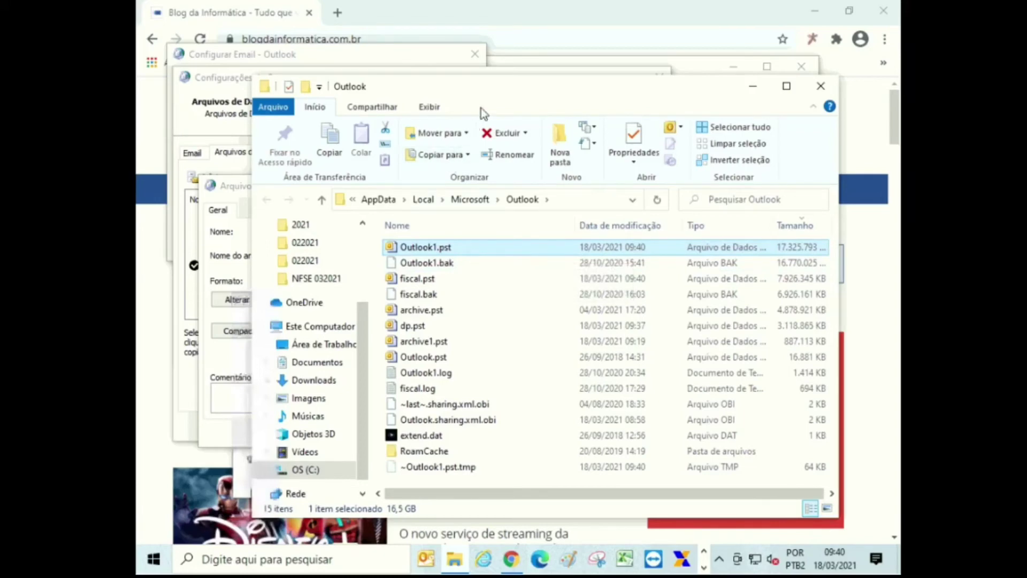
Confirm and close the dp data file settings, and check the size of Outlook1.pst in the Outlook folder.
{"action": "left_click", "coordinate": [233, 229]}
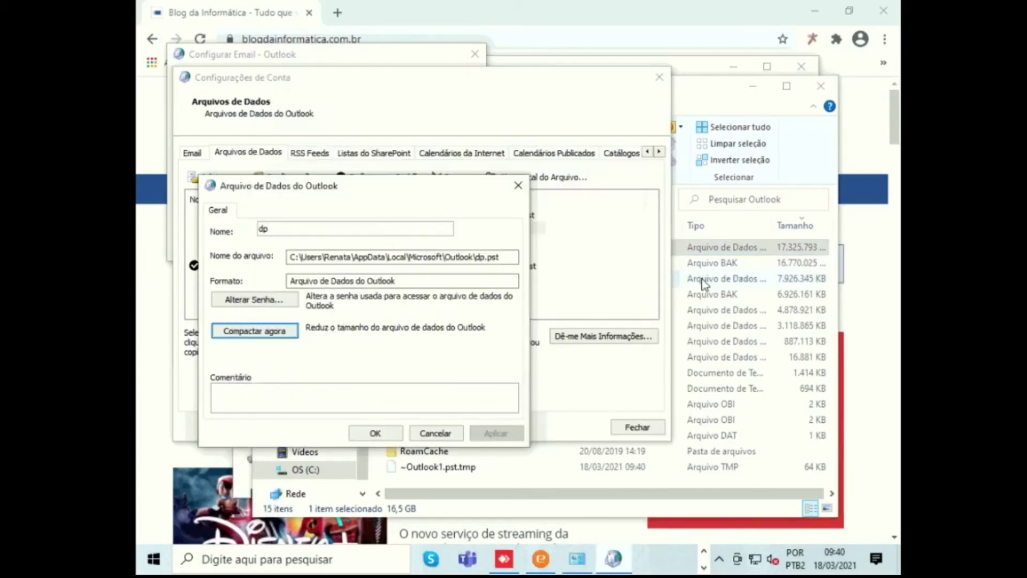
{"action": "left_click", "coordinate": [376, 433]}
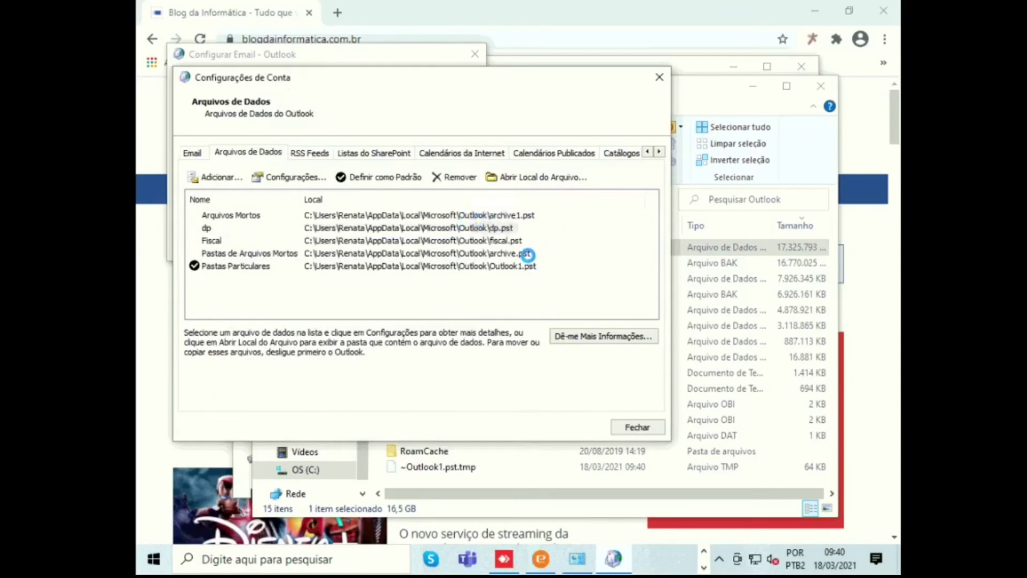
{"action": "left_click", "coordinate": [739, 250]}
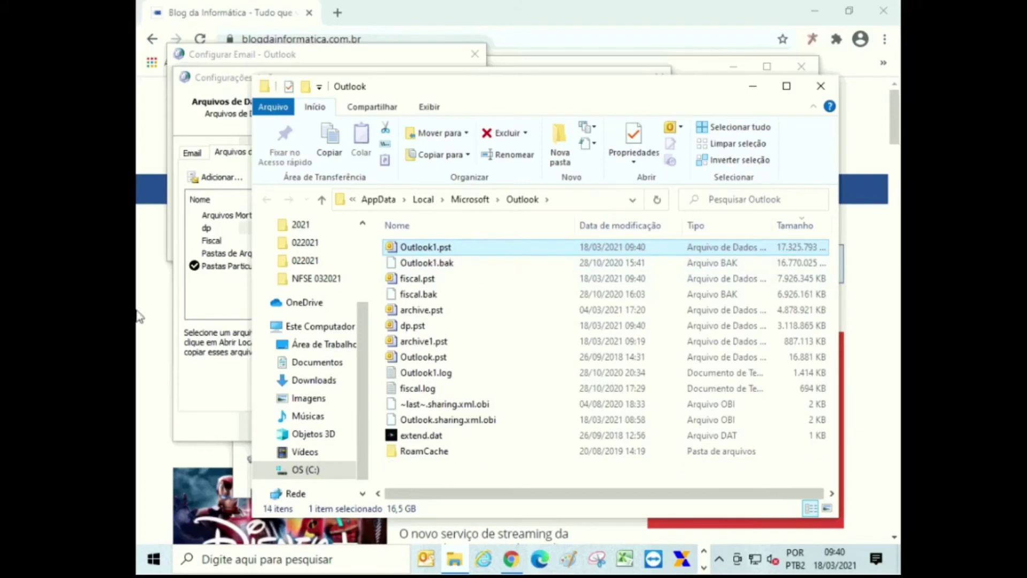
Compact the Pastas Particulares data file (Outlook1.pst) and check its size in the Outlook folder.
{"action": "left_click", "coordinate": [223, 291]}
{"action": "left_click", "coordinate": [250, 270]}
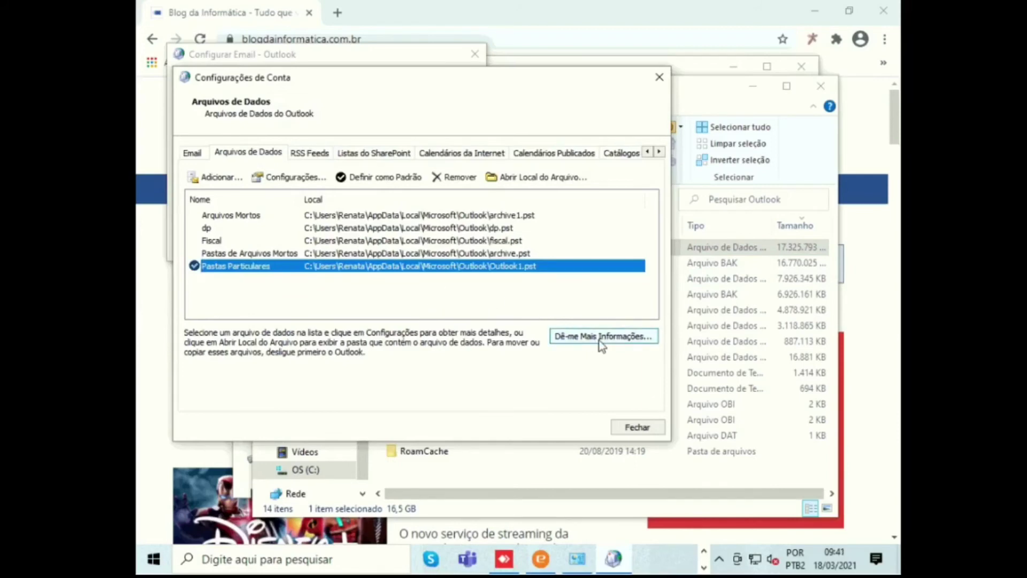
{"action": "double_click", "coordinate": [415, 267]}
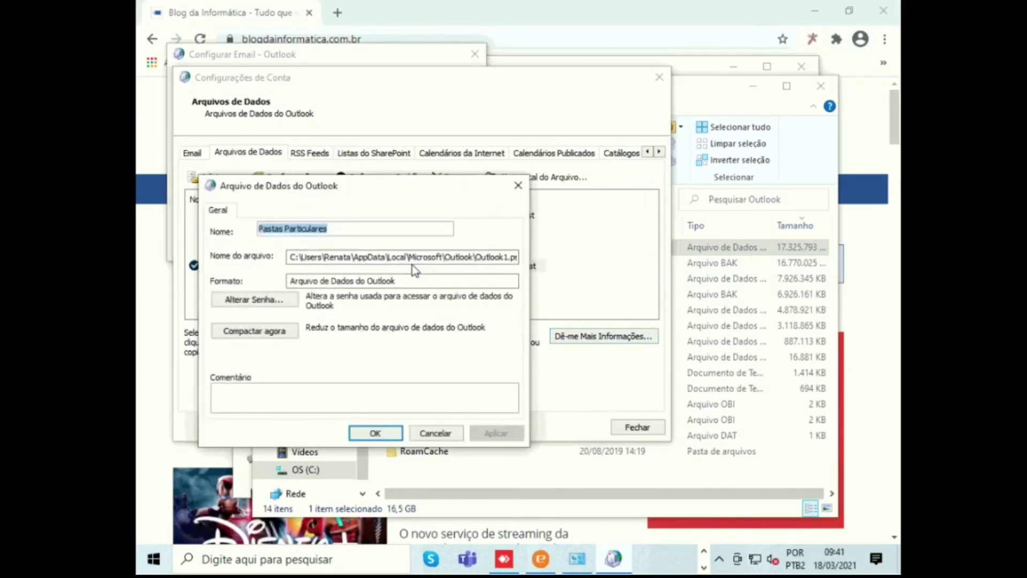
{"action": "left_click", "coordinate": [283, 335]}
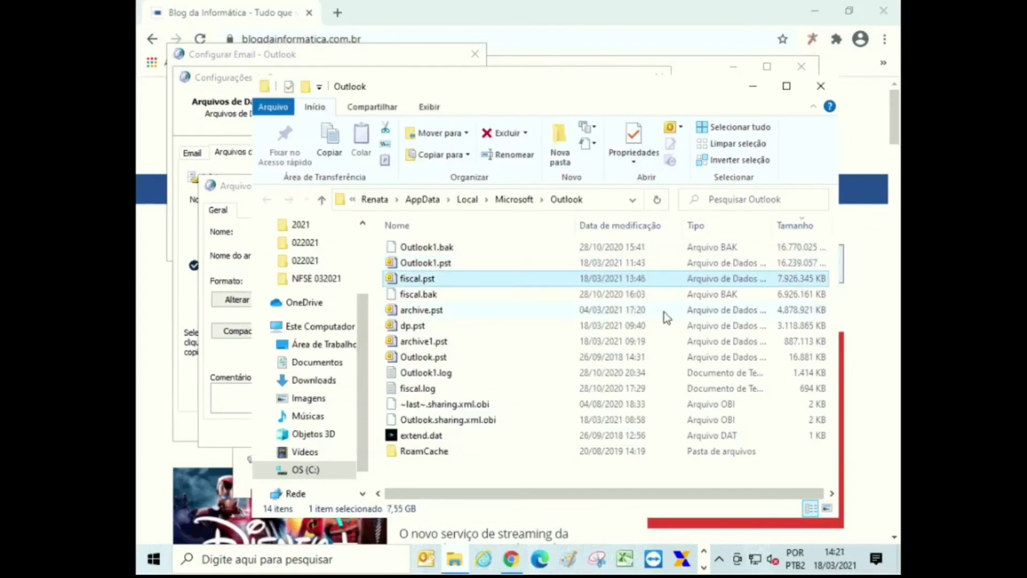
{"action": "left_click", "coordinate": [622, 264]}
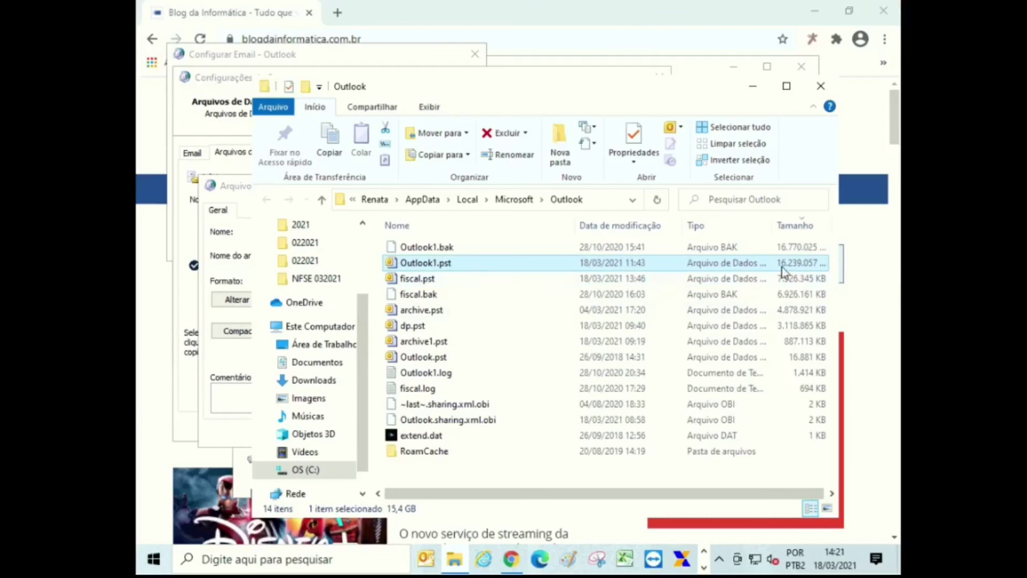